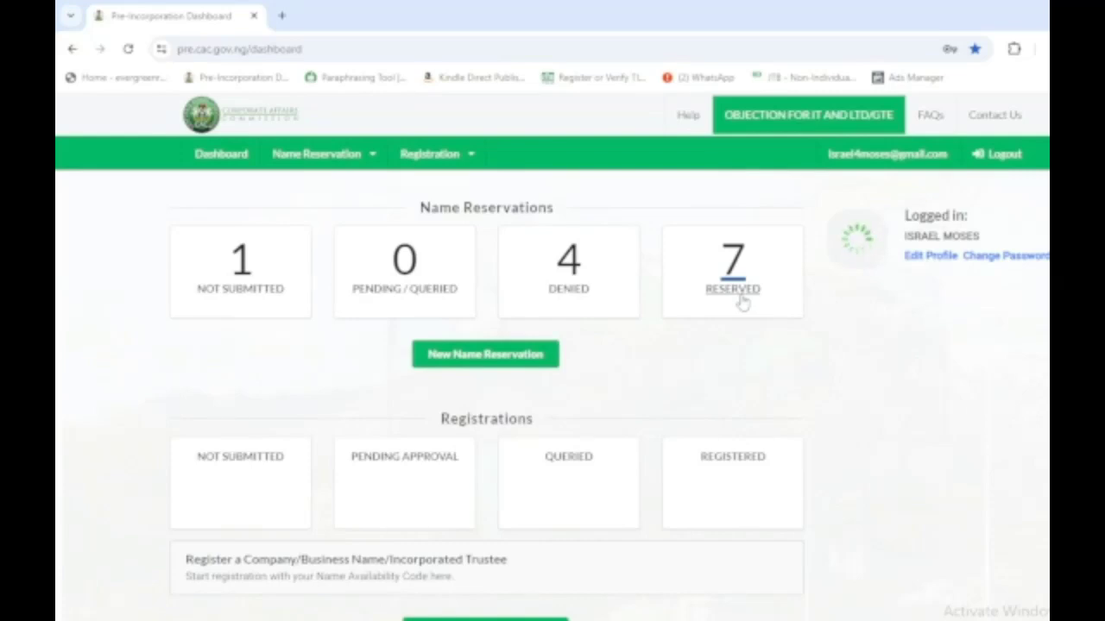
- Open the reserved business names, reload the approval history, and start registration for CHISE EVERGREEN ROYAL CONCEPT
{"action": "left_click", "coordinate": [738, 296]}
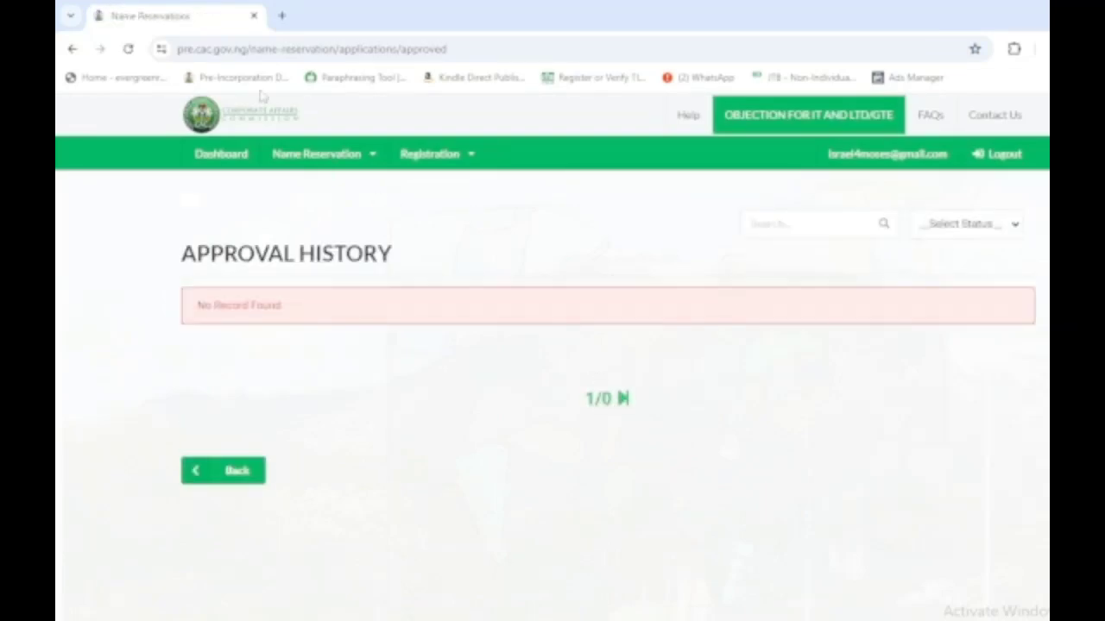
{"action": "left_click", "coordinate": [129, 49]}
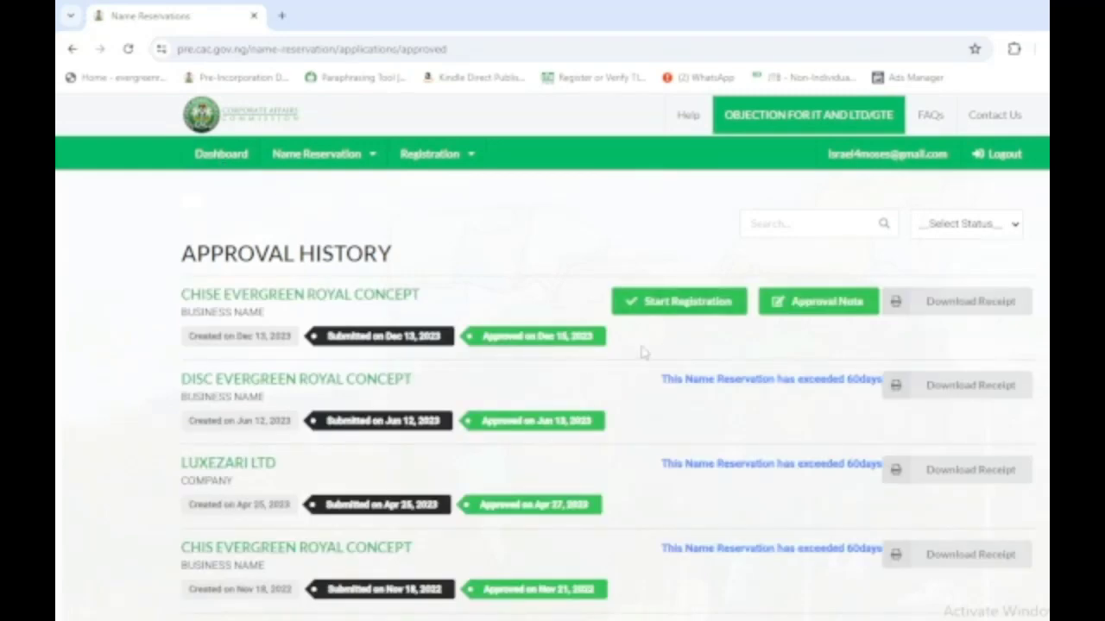
{"action": "left_click", "coordinate": [671, 305]}
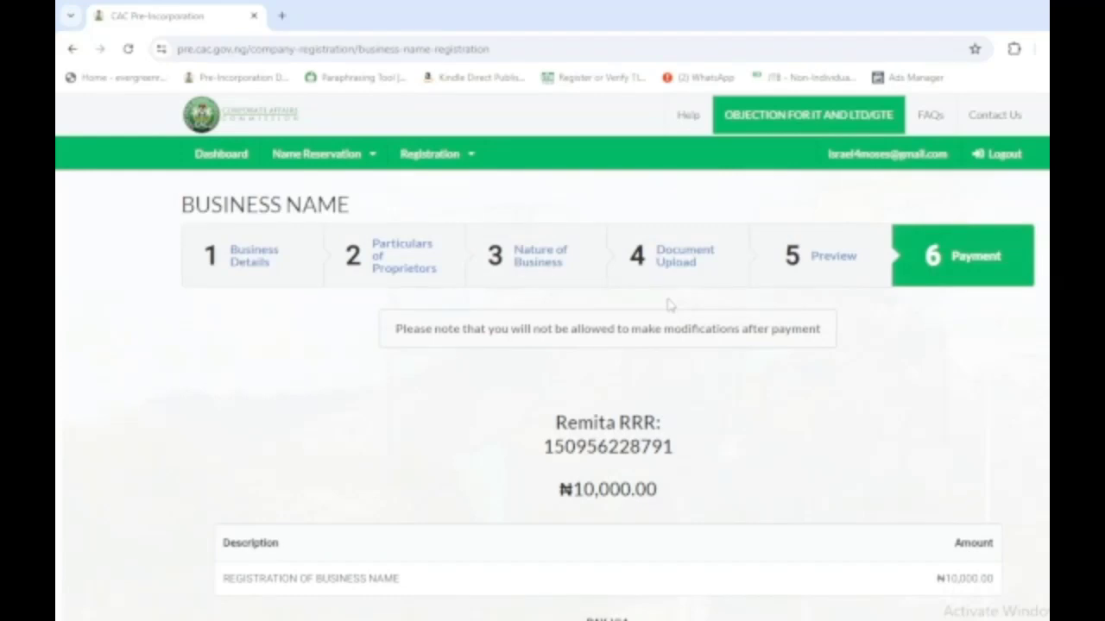
- Go to the Business Details section and set the business commencement date to 2023-12-15
{"action": "left_click", "coordinate": [259, 243]}
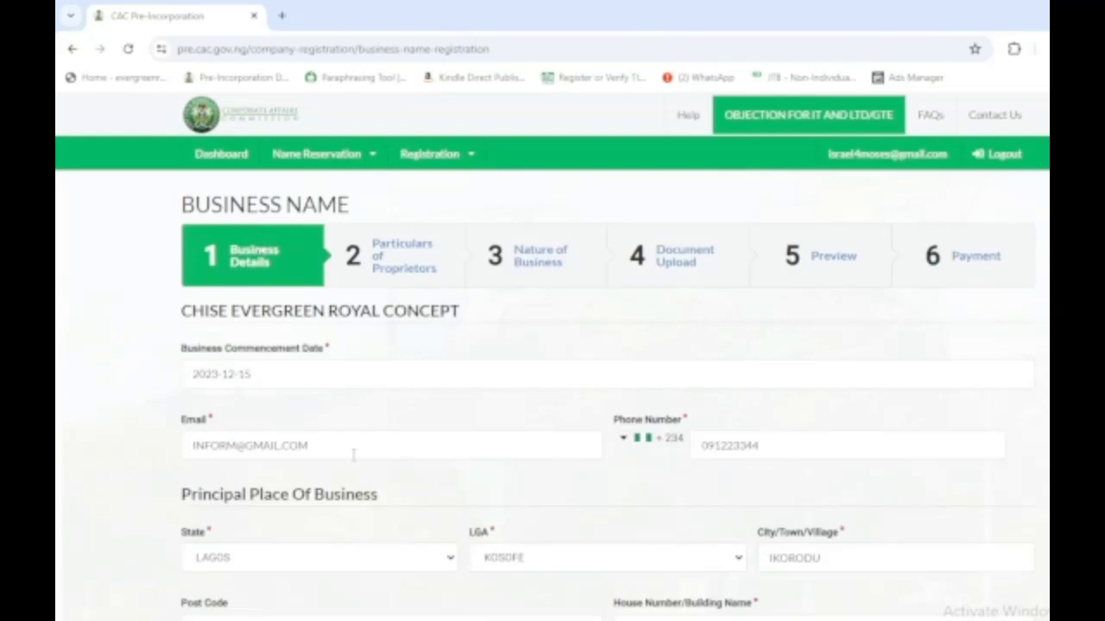
{"action": "scroll", "coordinate": [353, 455], "scroll_direction": "down", "scroll_amount": 5}
{"action": "scroll", "coordinate": [353, 454], "scroll_direction": "up", "scroll_amount": 5}
{"action": "left_click", "coordinate": [246, 375]}
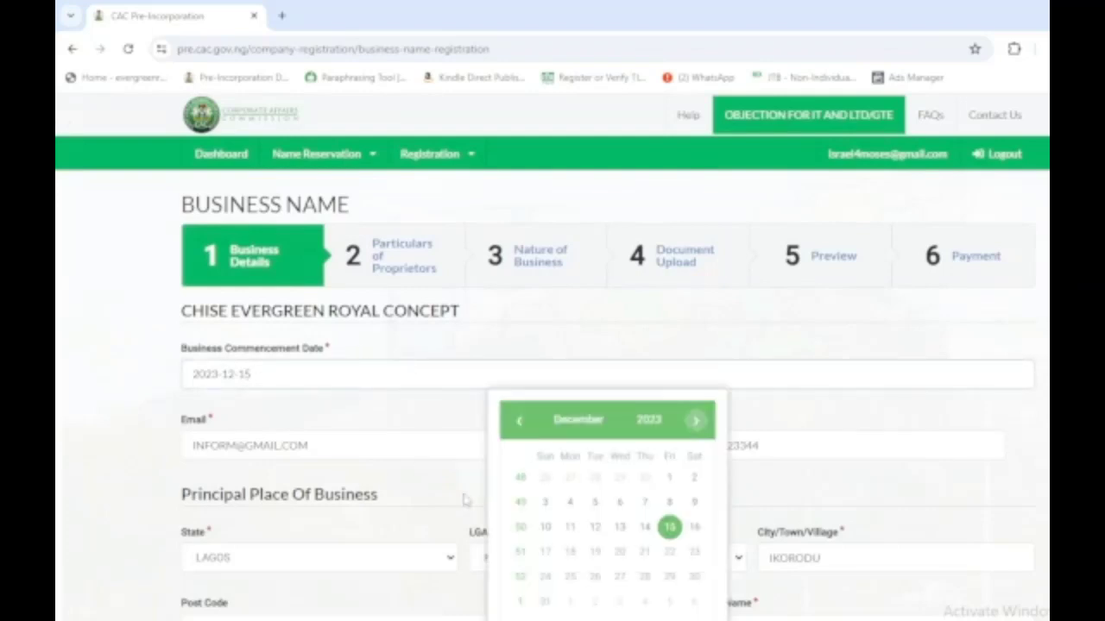
{"action": "left_click", "coordinate": [670, 529]}
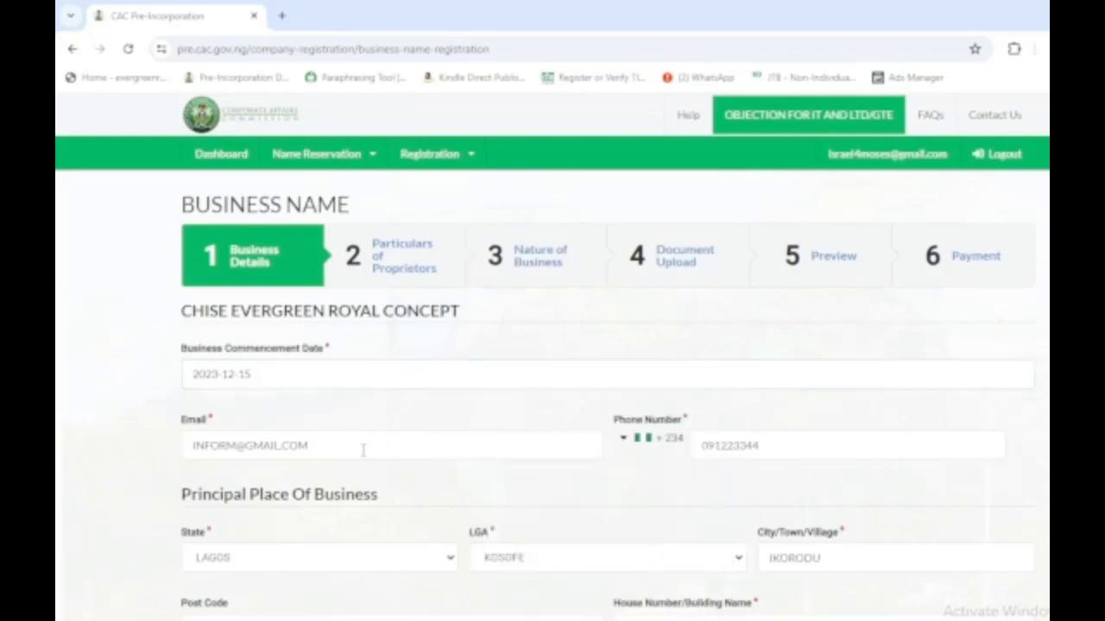
- Check the phone number and principal place of business fields, leave the branch address empty, and save the business details
{"action": "left_click", "coordinate": [786, 456]}
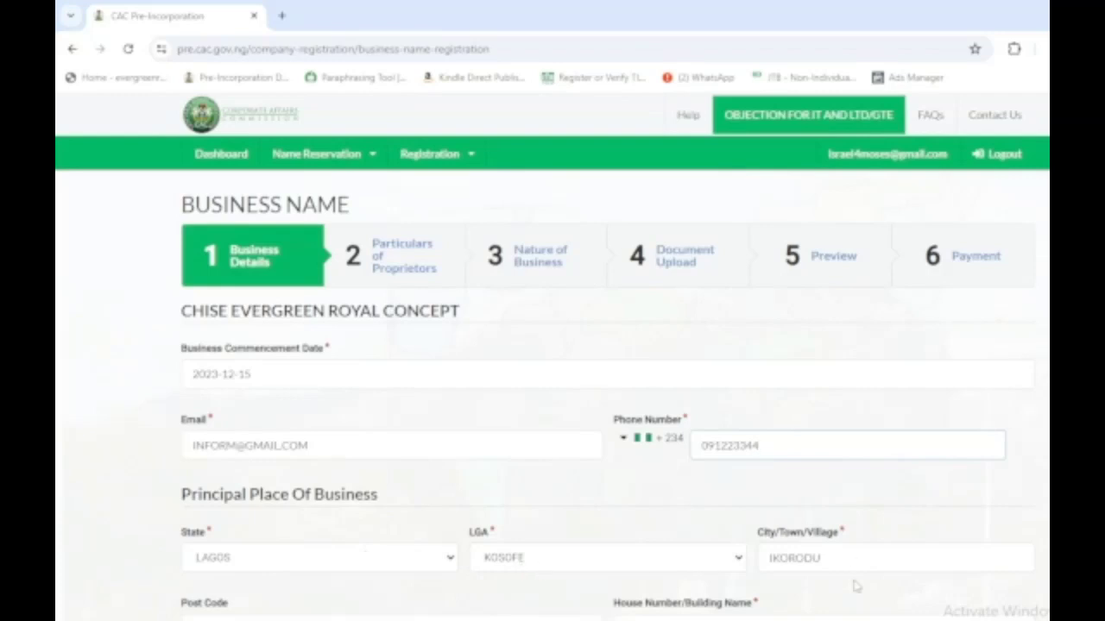
{"action": "scroll", "coordinate": [854, 588], "scroll_direction": "down", "scroll_amount": 2}
{"action": "scroll", "coordinate": [856, 591], "scroll_direction": "down", "scroll_amount": 1}
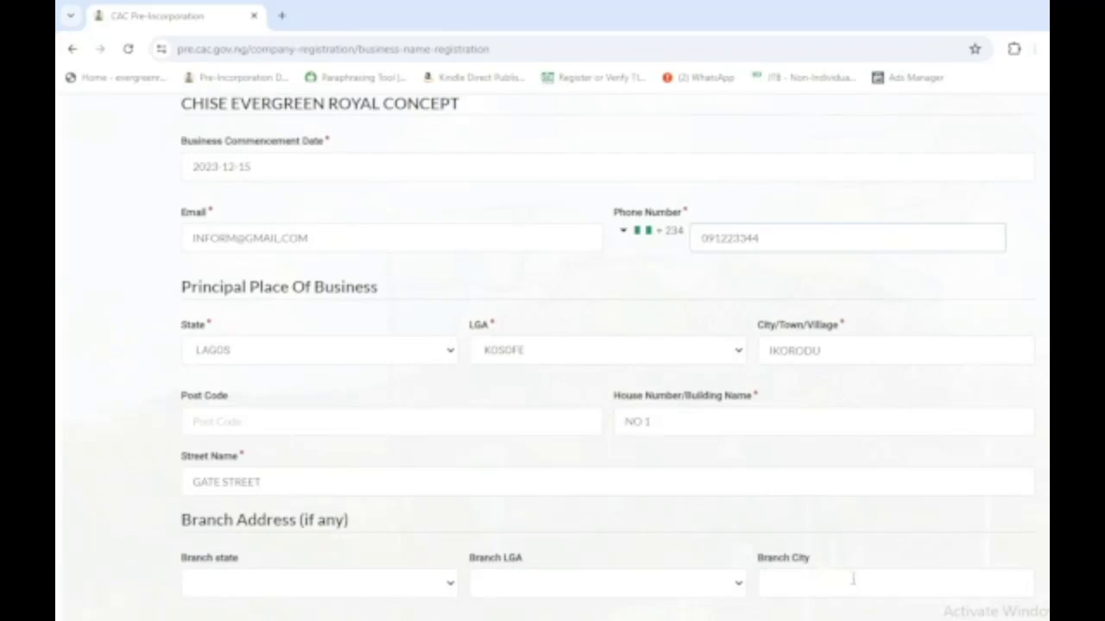
{"action": "left_click", "coordinate": [689, 417]}
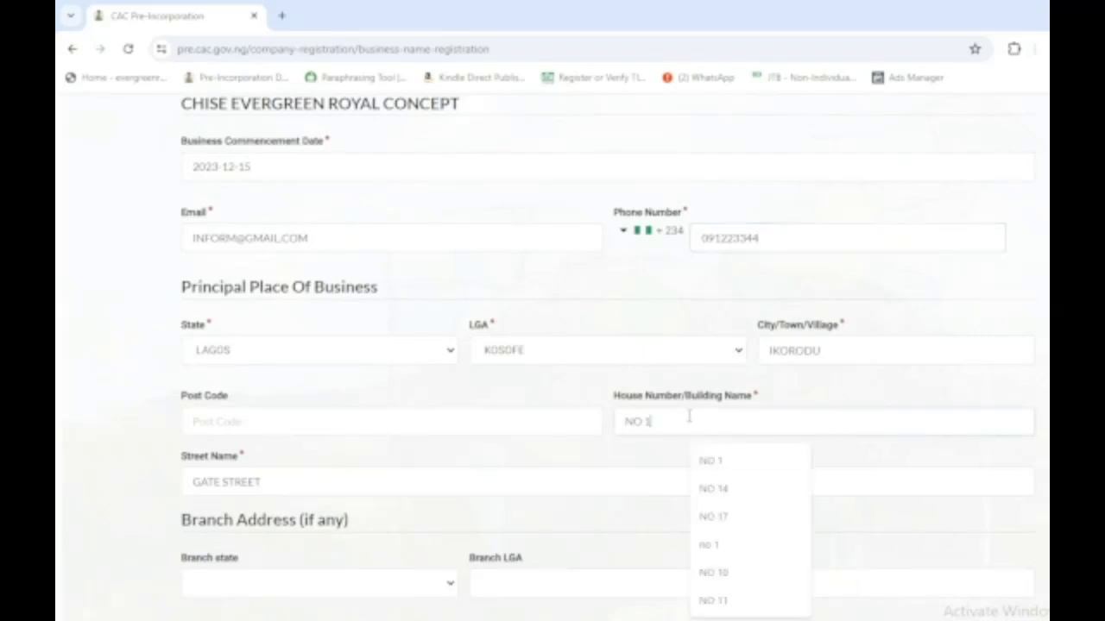
{"action": "left_click", "coordinate": [330, 472]}
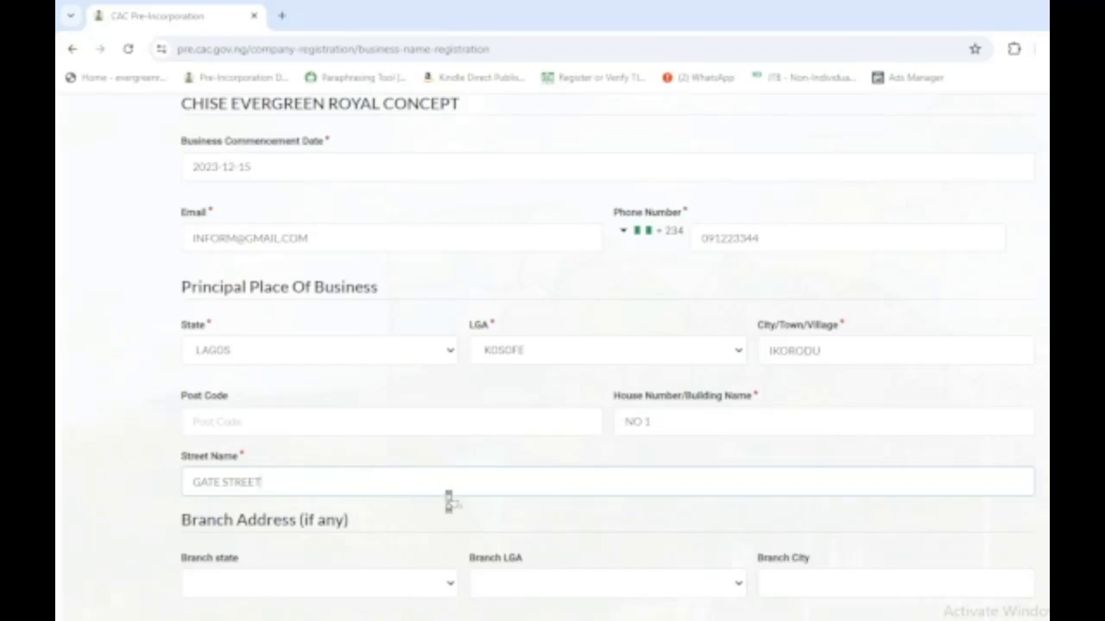
{"action": "scroll", "coordinate": [448, 501], "scroll_direction": "down", "scroll_amount": 2}
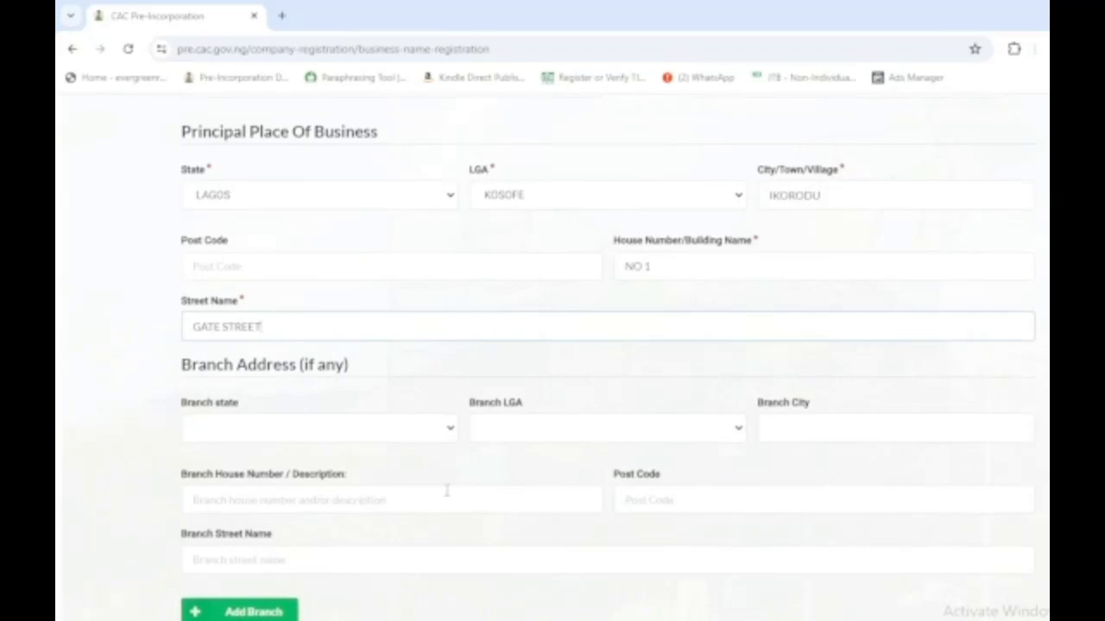
{"action": "scroll", "coordinate": [446, 499], "scroll_direction": "down", "scroll_amount": 3}
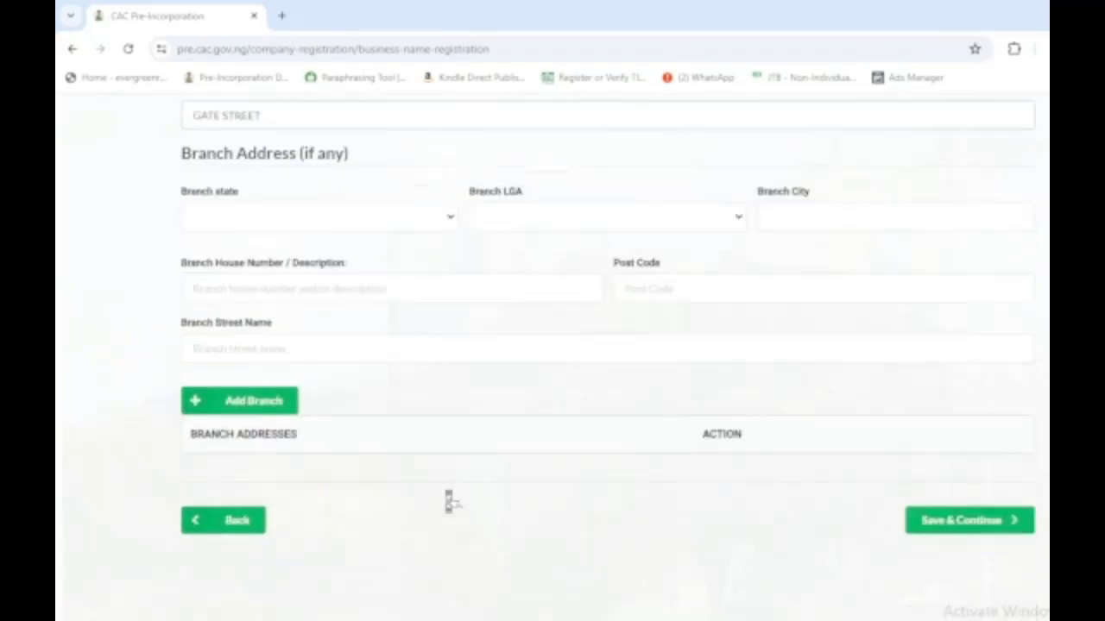
{"action": "left_click", "coordinate": [938, 480]}
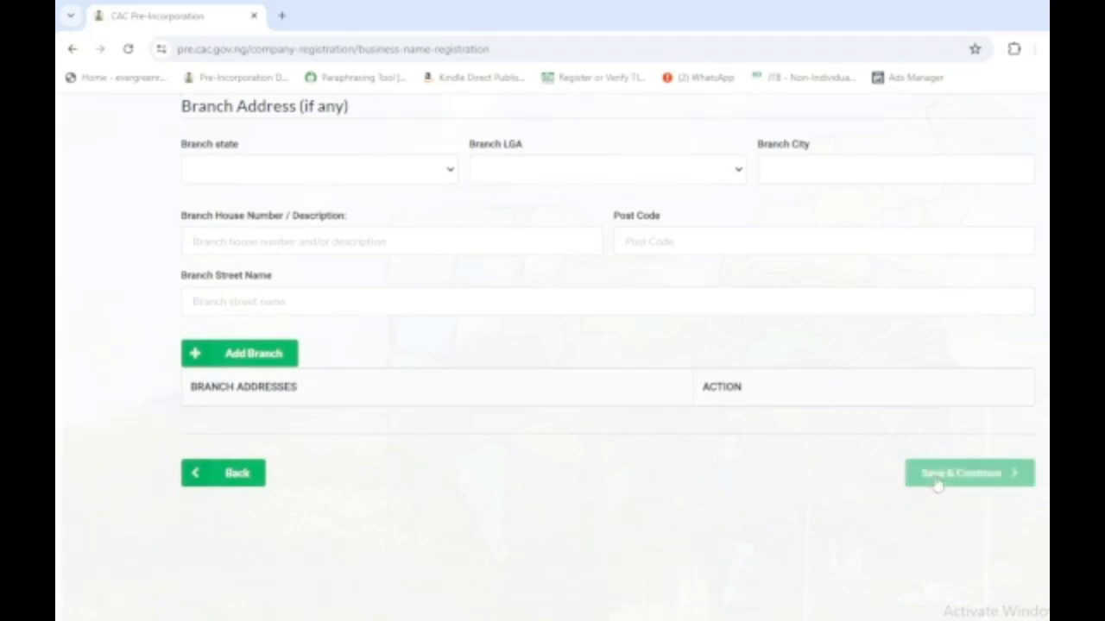
- Recheck the business details form from start to end and save it again
{"action": "scroll", "coordinate": [938, 483], "scroll_direction": "up", "scroll_amount": 2}
{"action": "scroll", "coordinate": [939, 485], "scroll_direction": "up", "scroll_amount": 6}
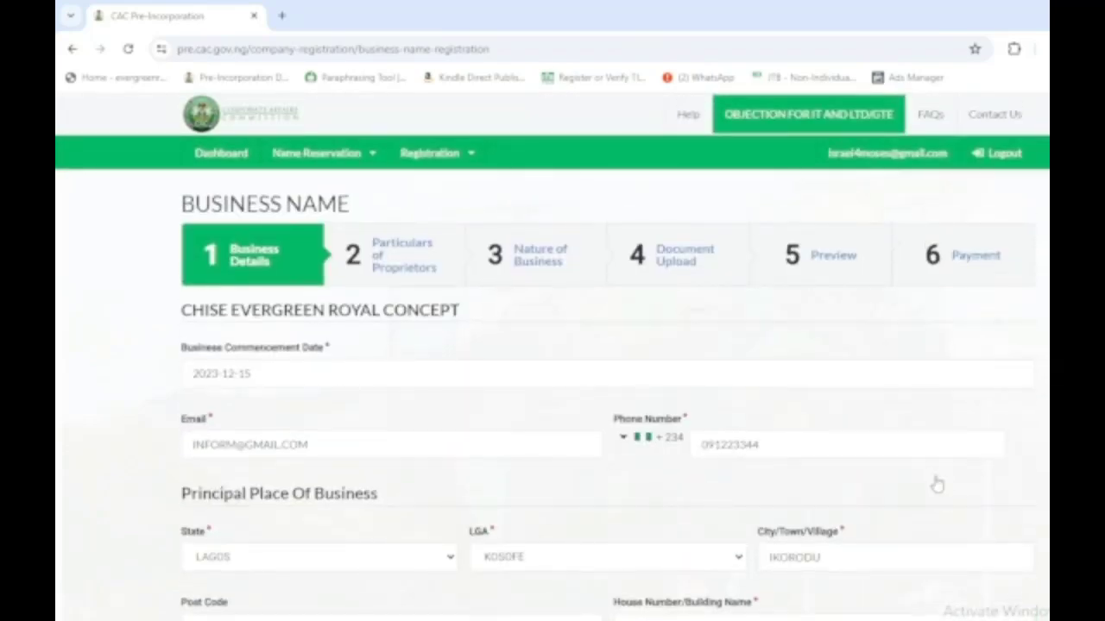
{"action": "scroll", "coordinate": [939, 485], "scroll_direction": "down", "scroll_amount": 1}
{"action": "scroll", "coordinate": [938, 485], "scroll_direction": "down", "scroll_amount": 6}
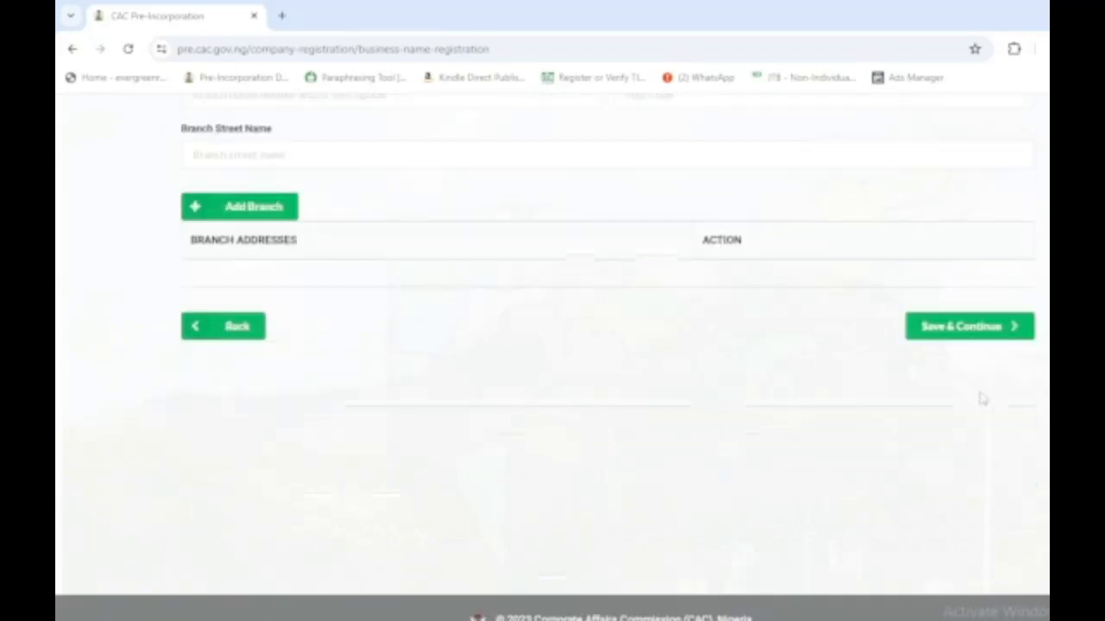
{"action": "left_click", "coordinate": [962, 335]}
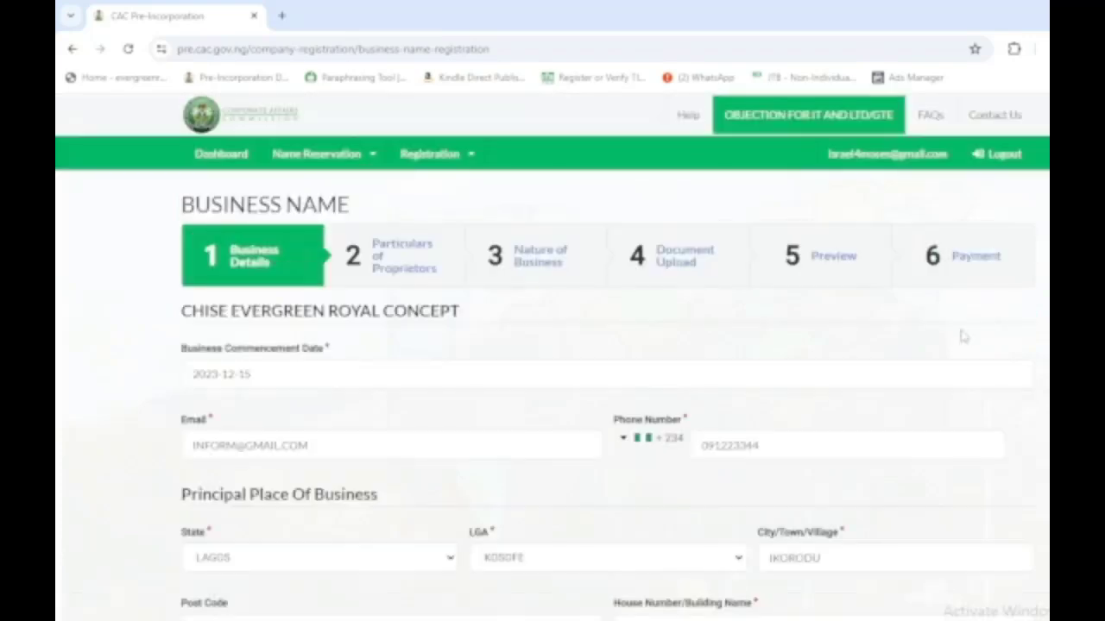
- Open the Particulars of Proprietors section and save it with the listed proprietor
{"action": "left_click", "coordinate": [403, 278]}
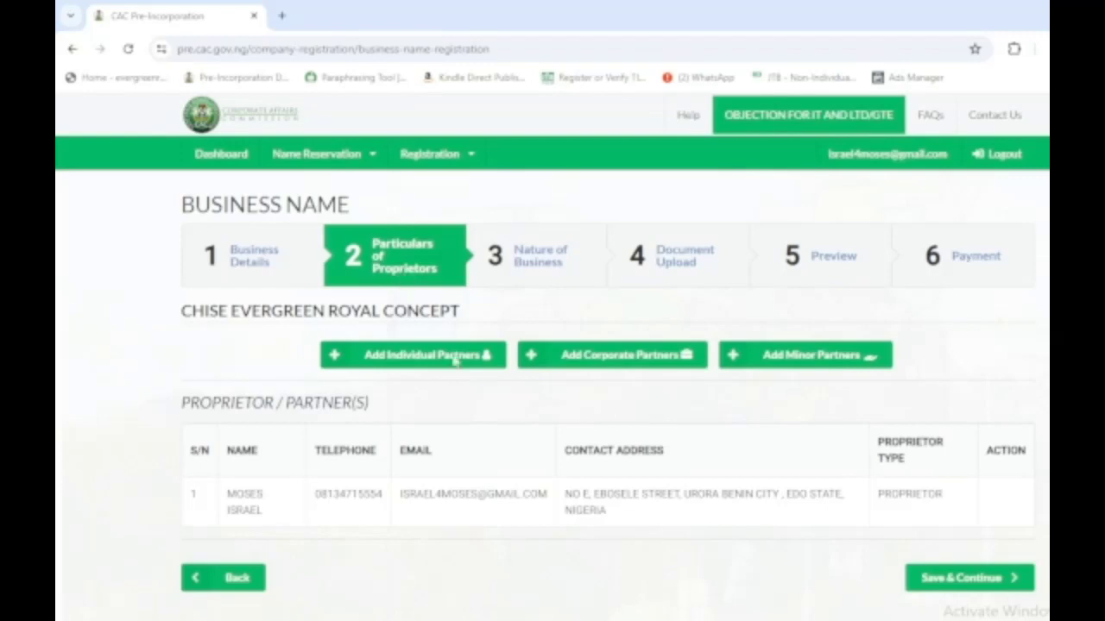
{"action": "left_click", "coordinate": [968, 580]}
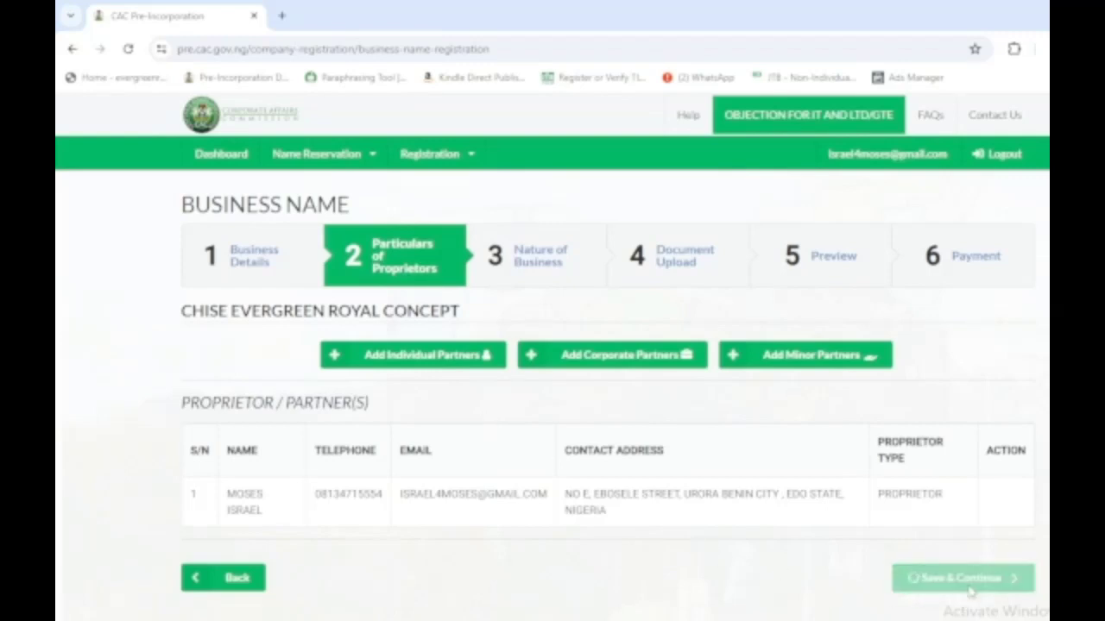
- Edit the Nature of Business entry, keeping Administrative and Support Services Activities, Catering Services and its description, and submit it
{"action": "left_click", "coordinate": [542, 257]}
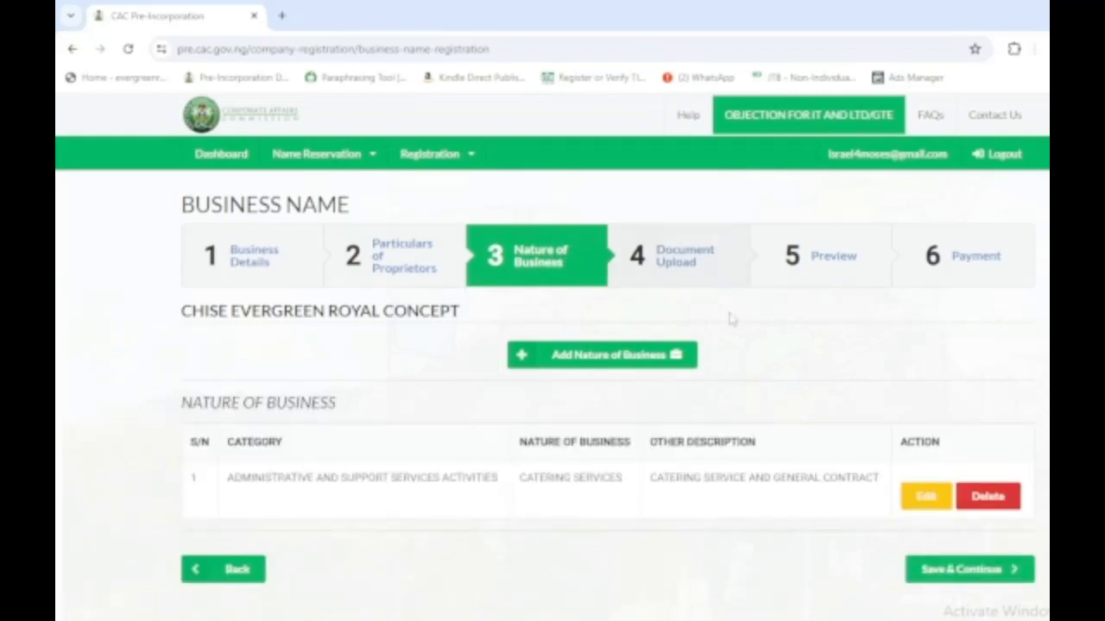
{"action": "left_click", "coordinate": [945, 497]}
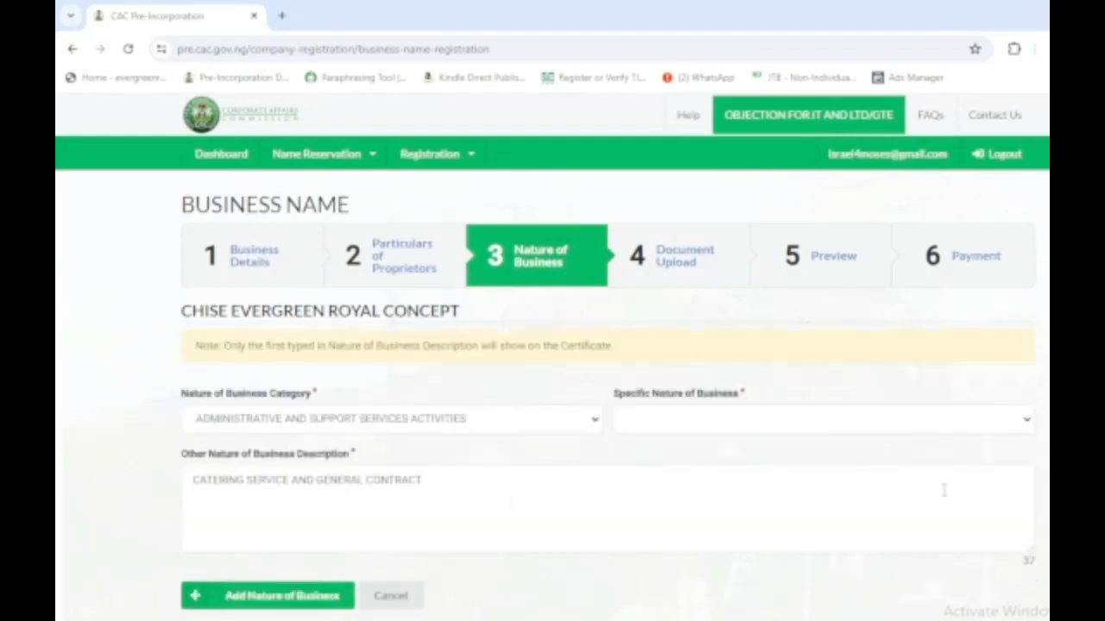
{"action": "left_click", "coordinate": [414, 428]}
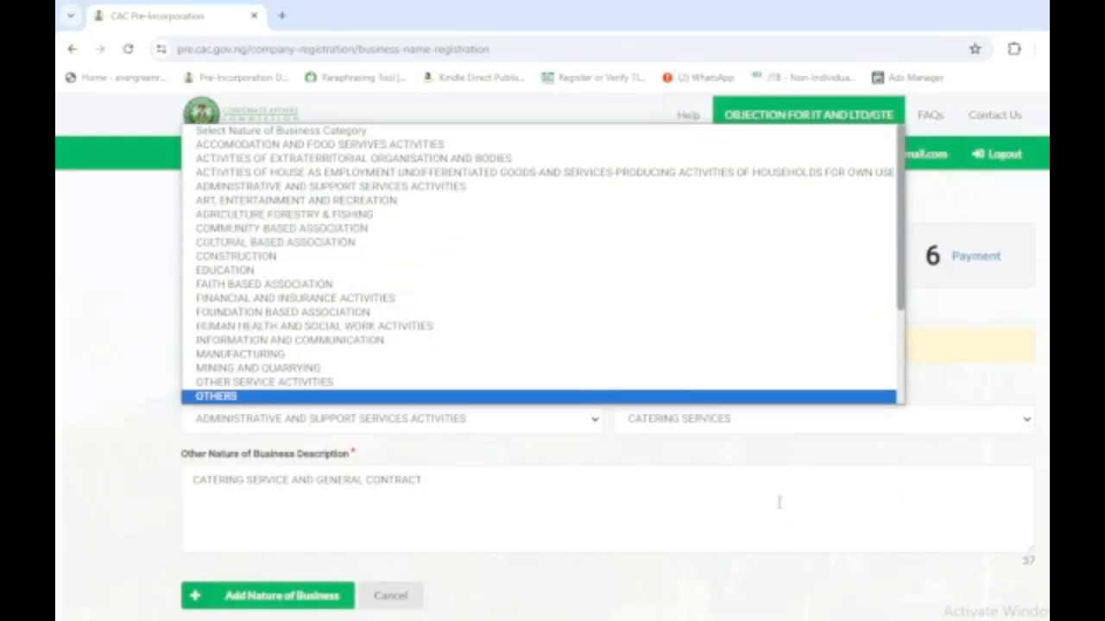
{"action": "left_click", "coordinate": [682, 470]}
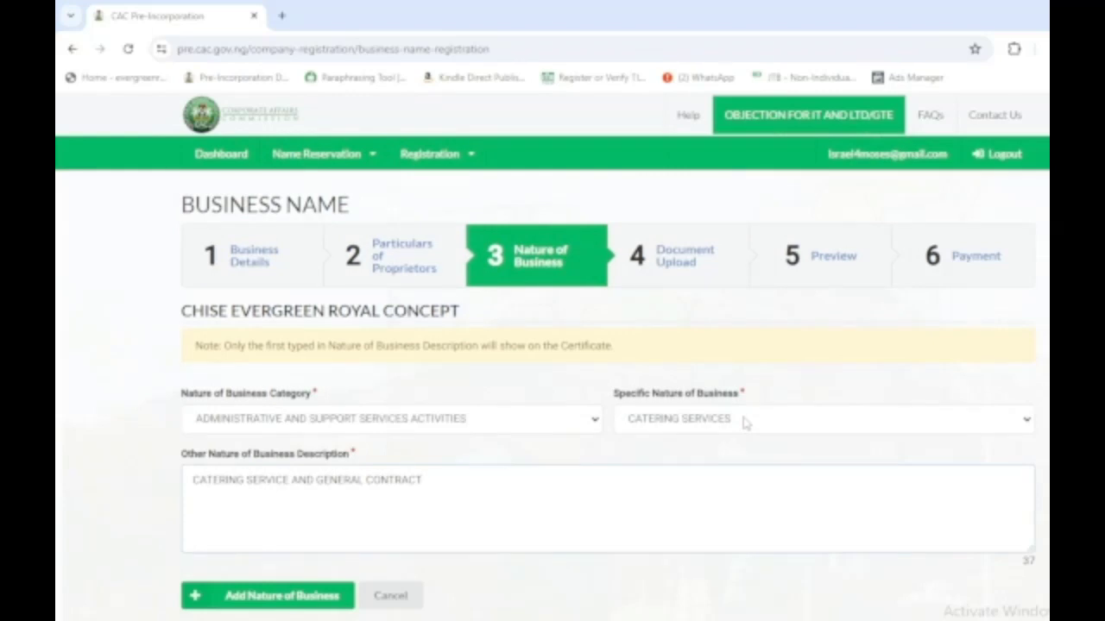
{"action": "left_click", "coordinate": [746, 423]}
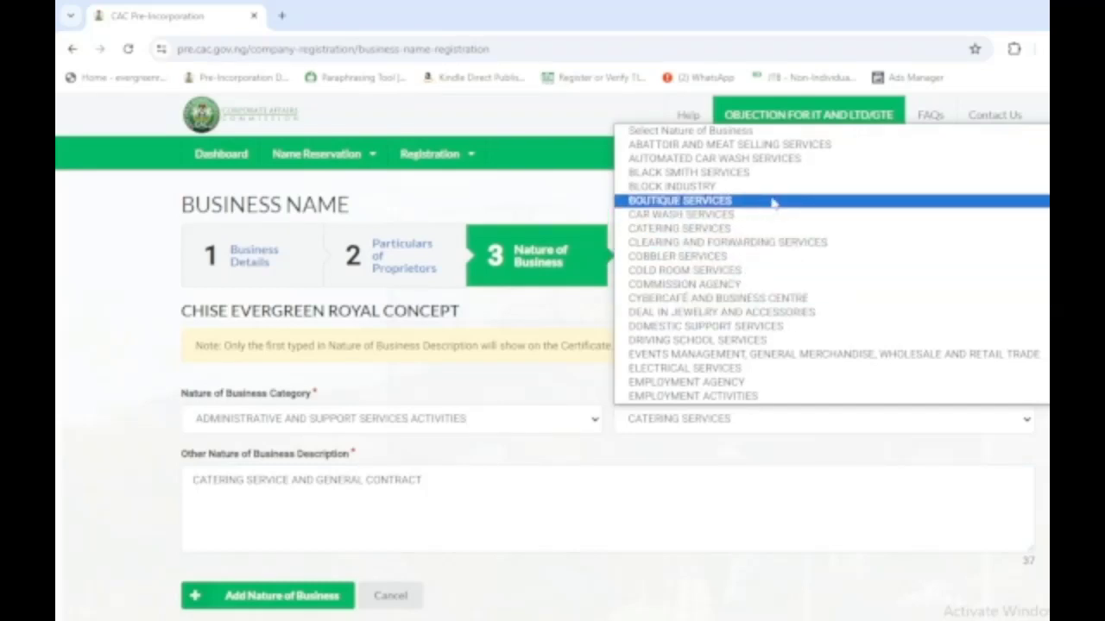
{"action": "left_click", "coordinate": [586, 565]}
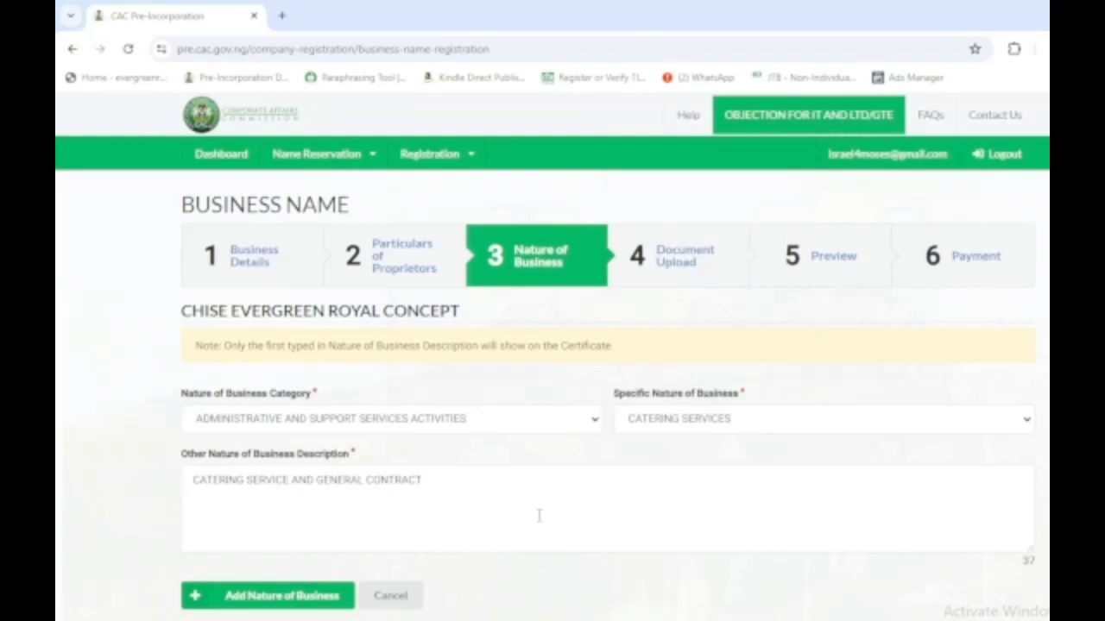
{"action": "left_click", "coordinate": [440, 474]}
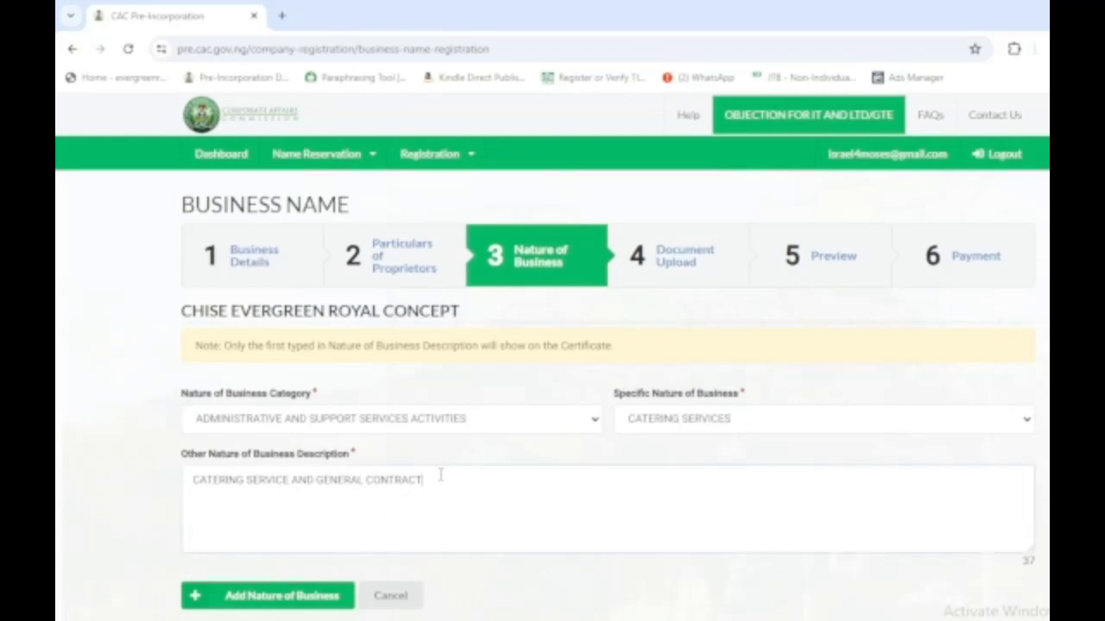
{"action": "left_click", "coordinate": [272, 598]}
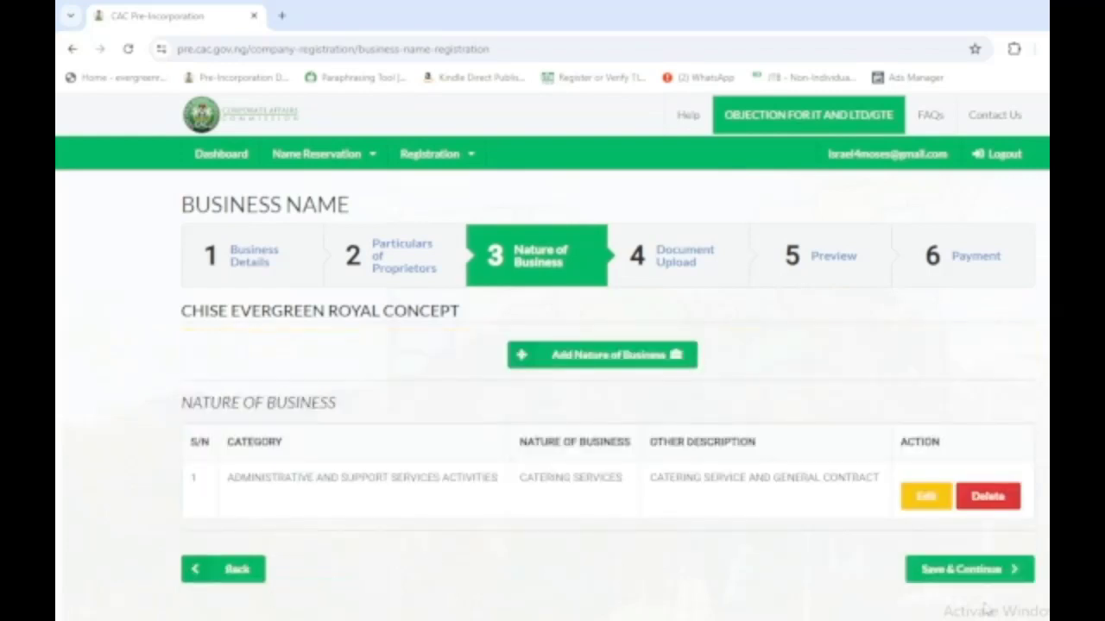
- Save the nature of business and proceed to the Document Upload section
{"action": "left_click", "coordinate": [989, 575]}
{"action": "left_click", "coordinate": [688, 252]}
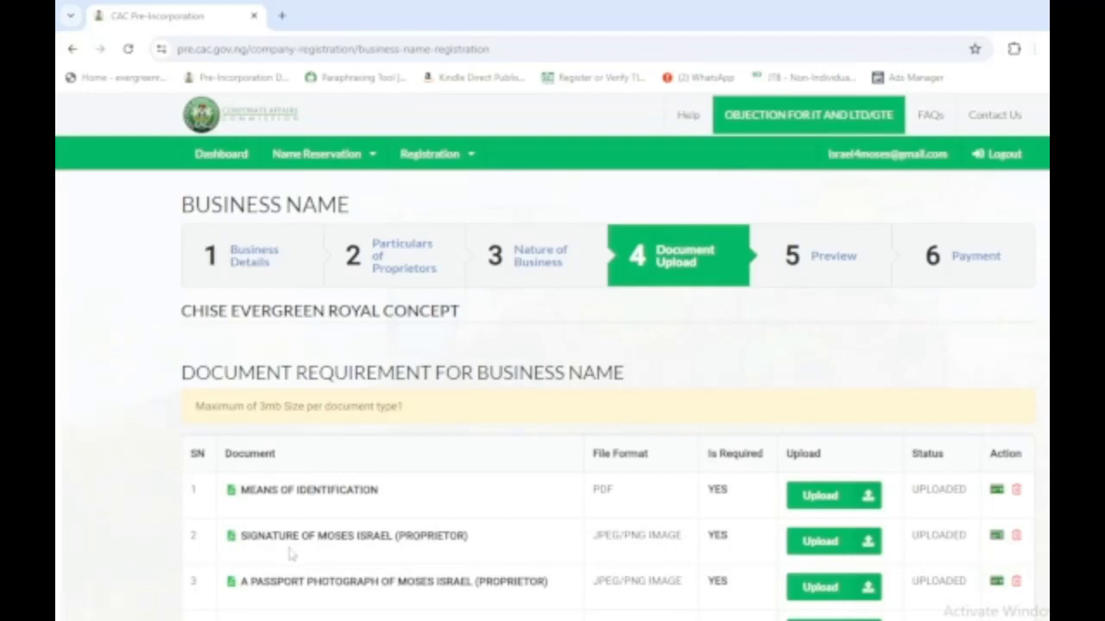
{"action": "left_click", "coordinate": [819, 498]}
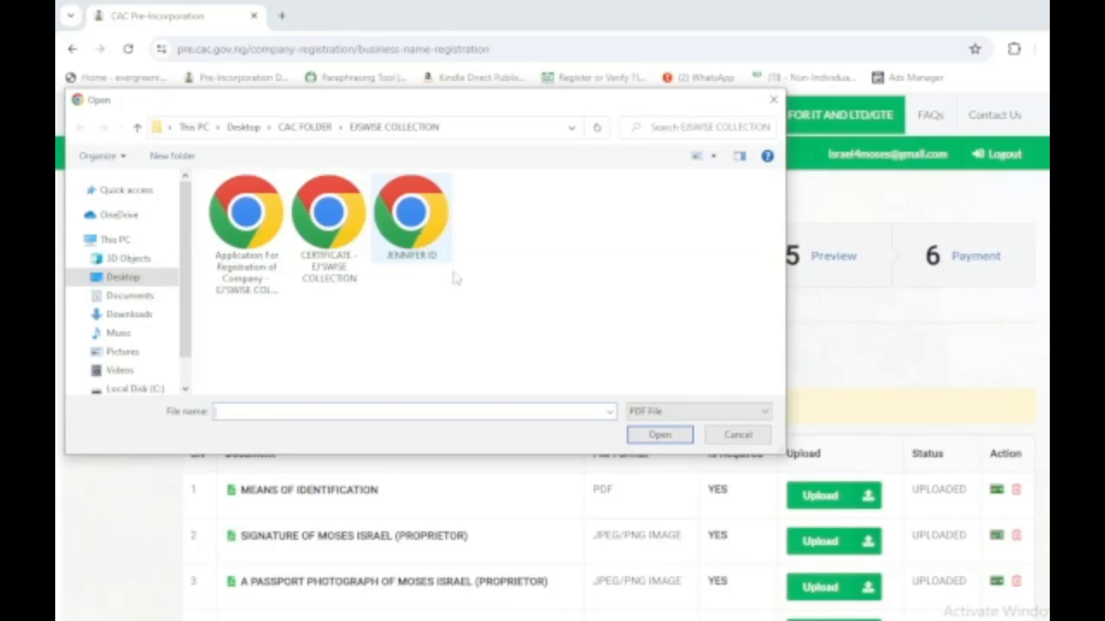
{"action": "left_click", "coordinate": [419, 238]}
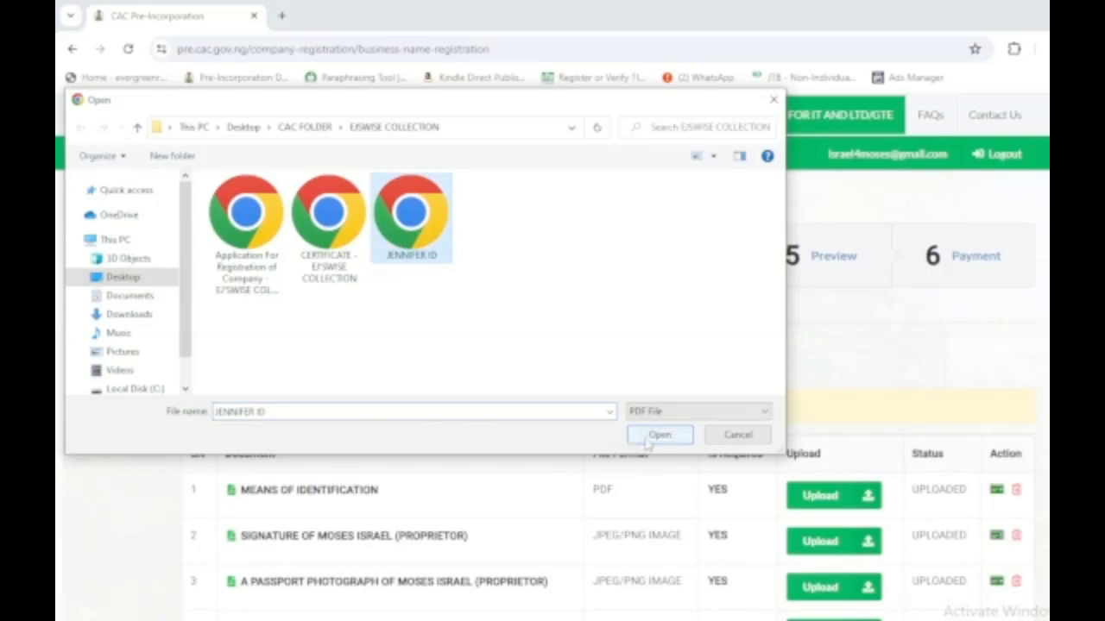
{"action": "left_click", "coordinate": [738, 435]}
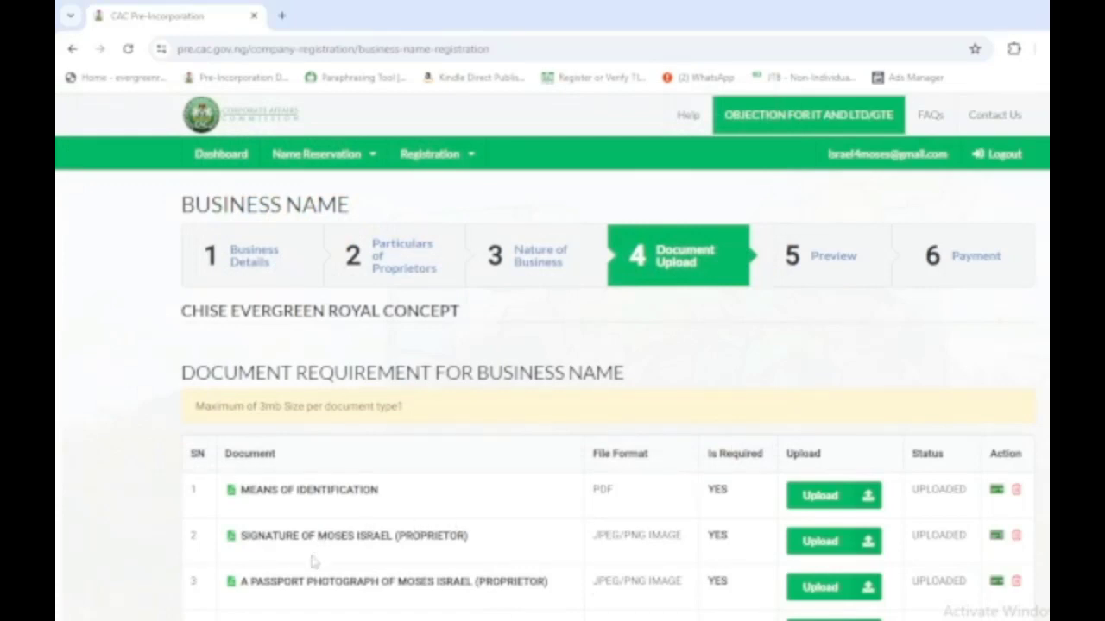
{"action": "left_click", "coordinate": [825, 552]}
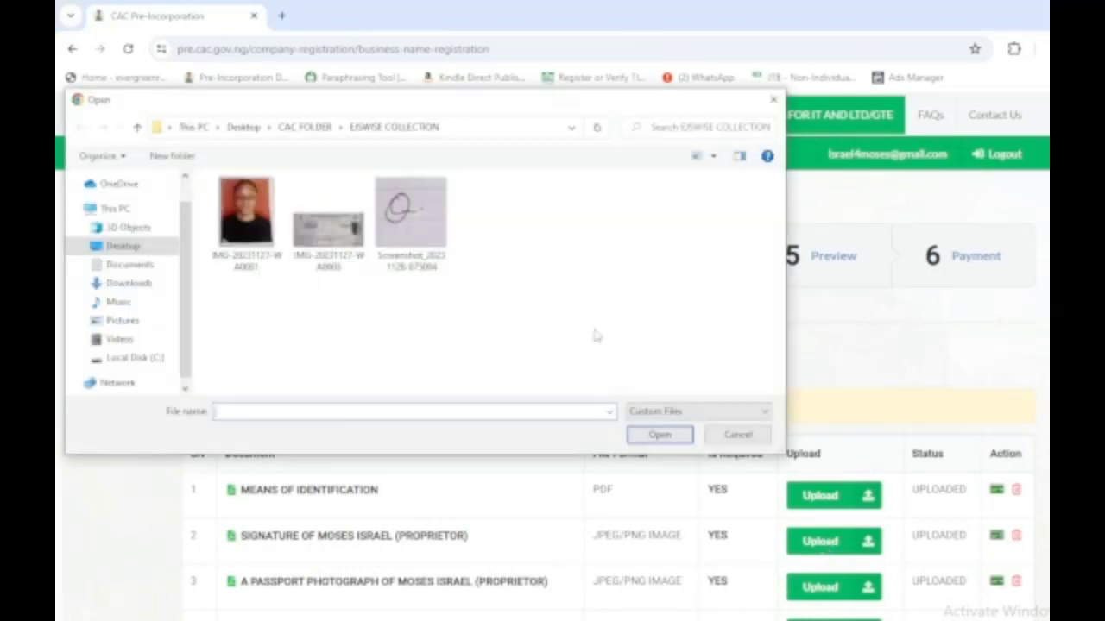
{"action": "left_click", "coordinate": [737, 435]}
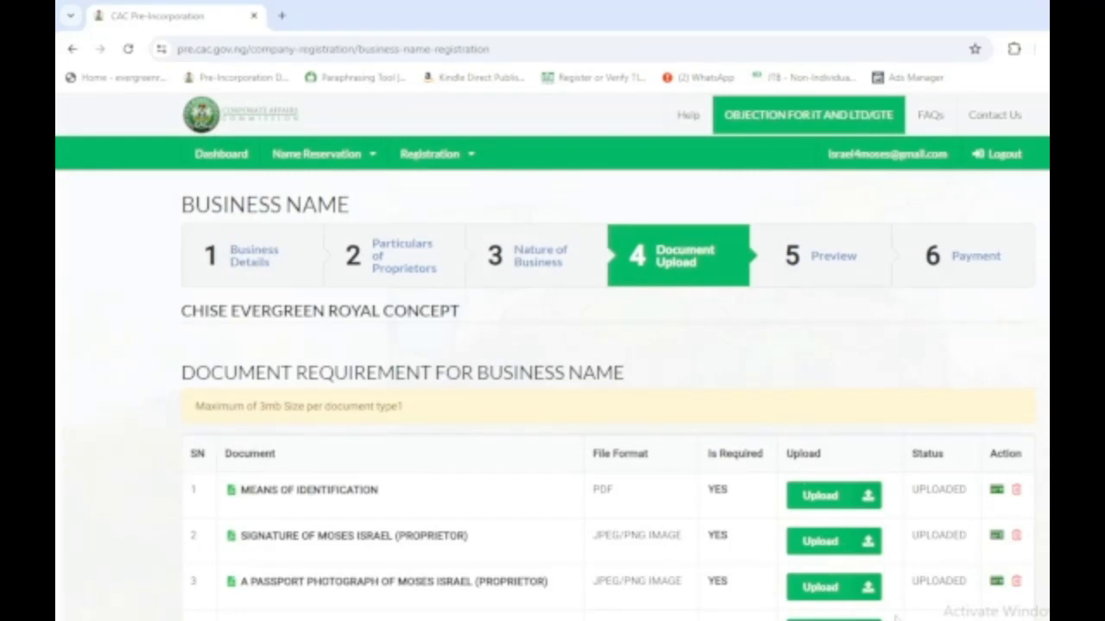
- Save the uploaded documents and review the business name registration in the Preview section
{"action": "scroll", "coordinate": [897, 617], "scroll_direction": "down", "scroll_amount": 3}
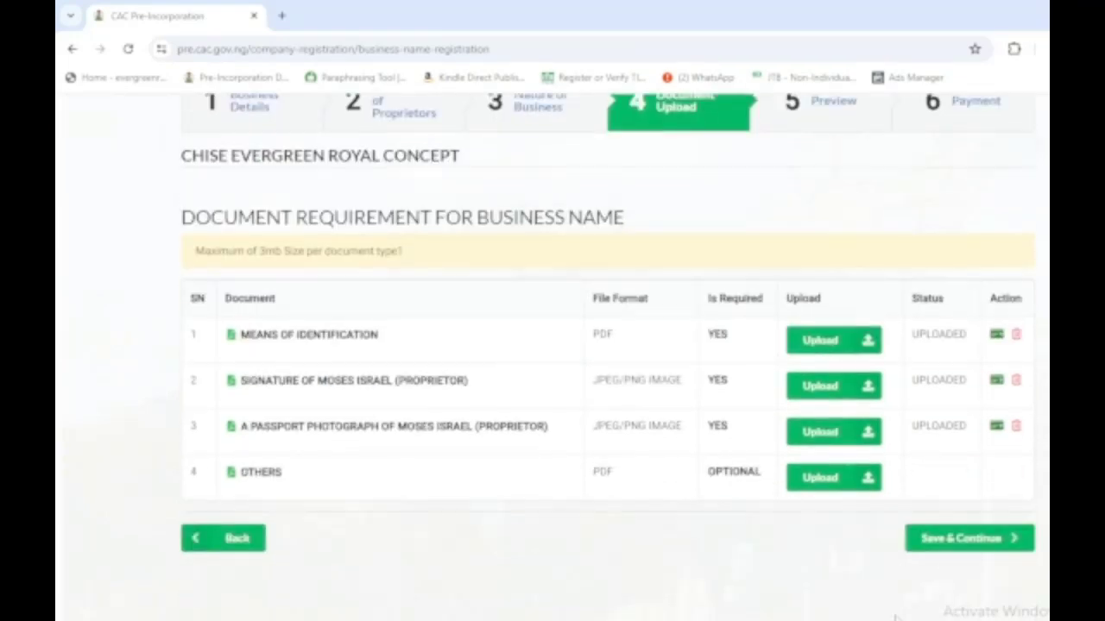
{"action": "left_click", "coordinate": [993, 545]}
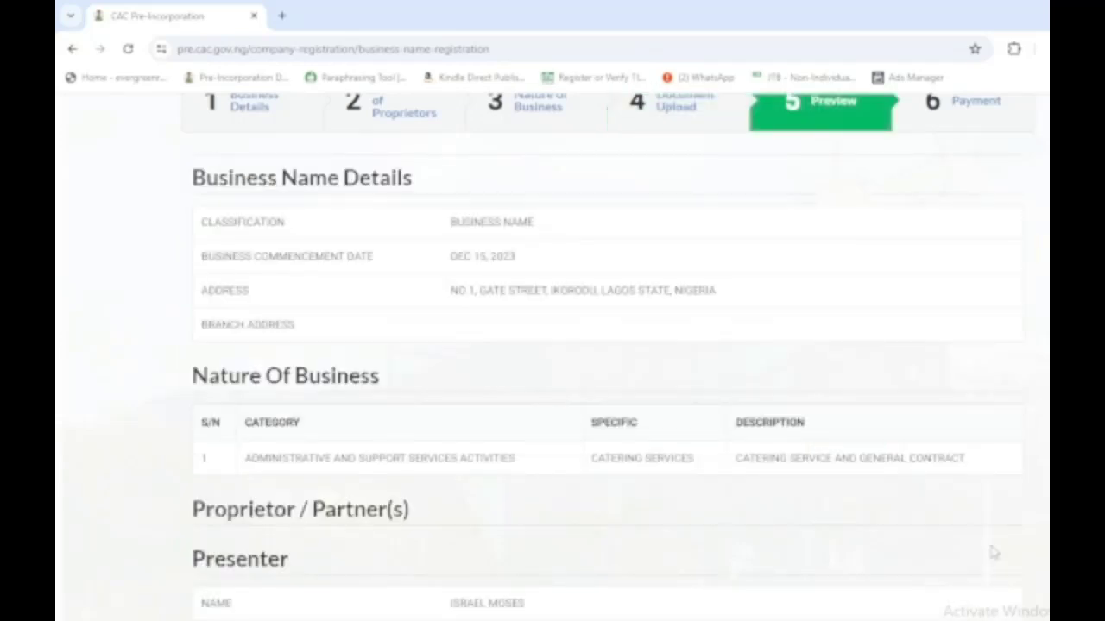
{"action": "scroll", "coordinate": [995, 554], "scroll_direction": "up", "scroll_amount": 3}
{"action": "scroll", "coordinate": [994, 555], "scroll_direction": "down", "scroll_amount": 5}
{"action": "scroll", "coordinate": [995, 555], "scroll_direction": "up", "scroll_amount": 3}
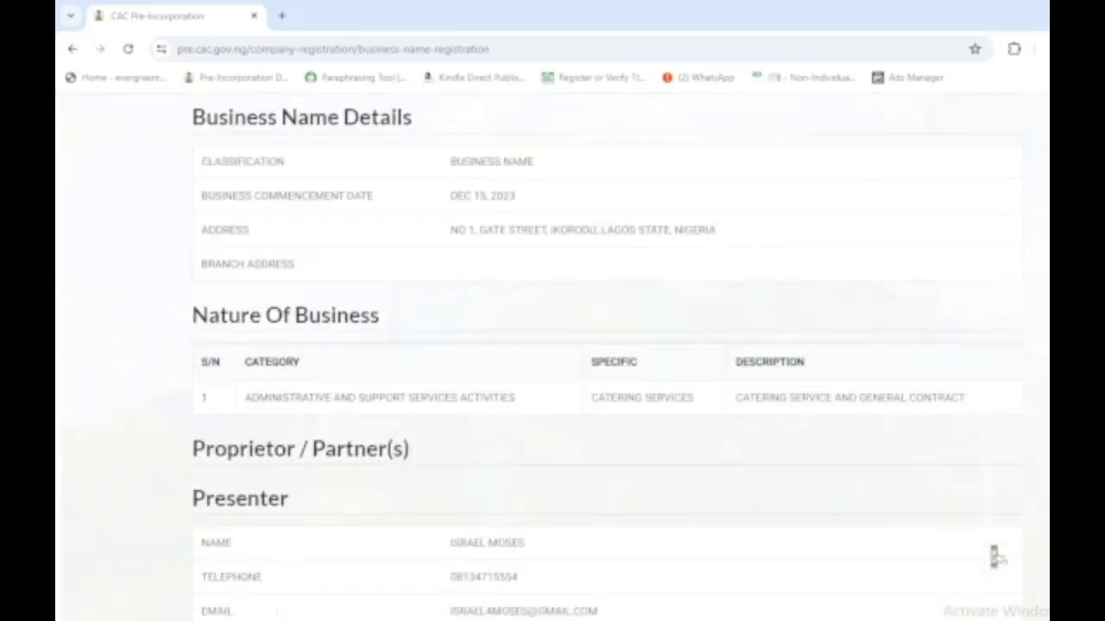
- Examine the business details, nature of business, proprietor and presenter information in the registration preview
{"action": "scroll", "coordinate": [996, 557], "scroll_direction": "up", "scroll_amount": 1}
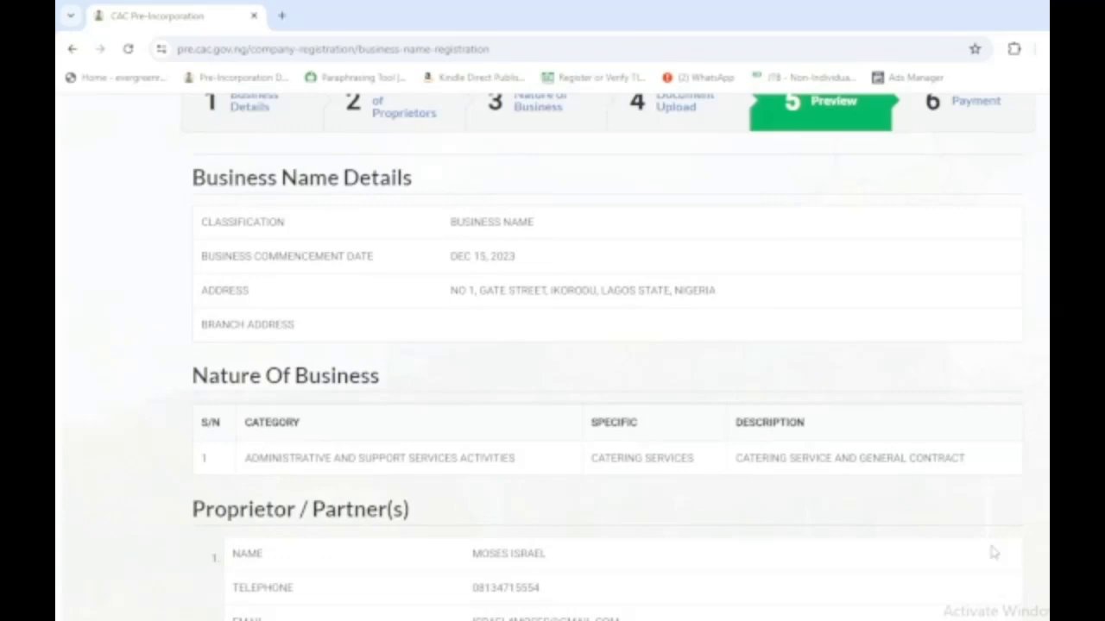
{"action": "scroll", "coordinate": [994, 553], "scroll_direction": "down", "scroll_amount": 10}
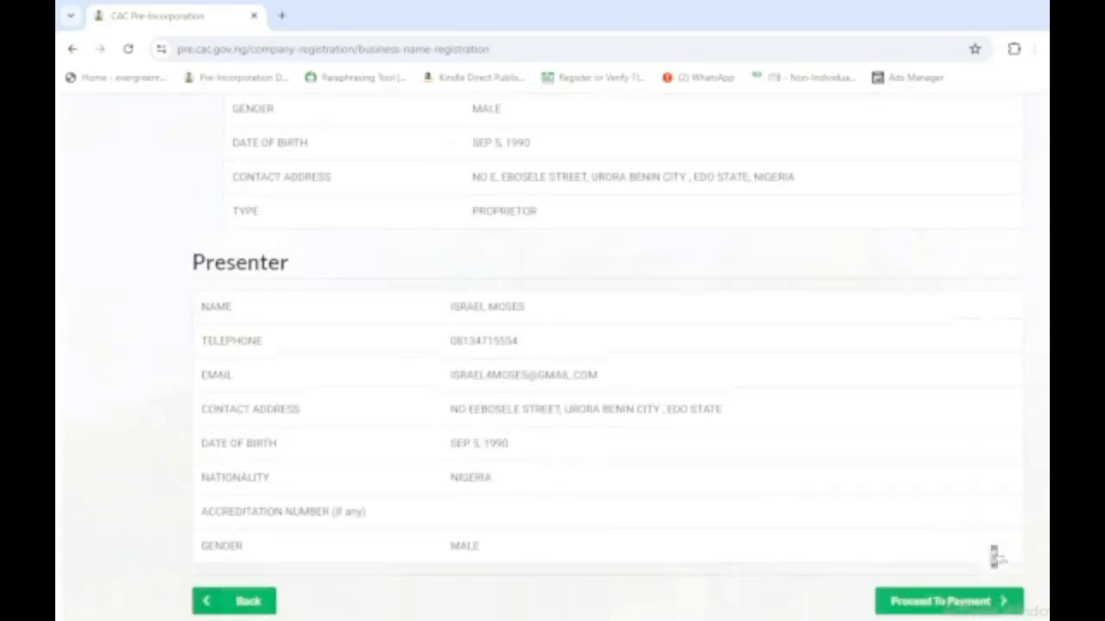
{"action": "scroll", "coordinate": [994, 557], "scroll_direction": "up", "scroll_amount": 1}
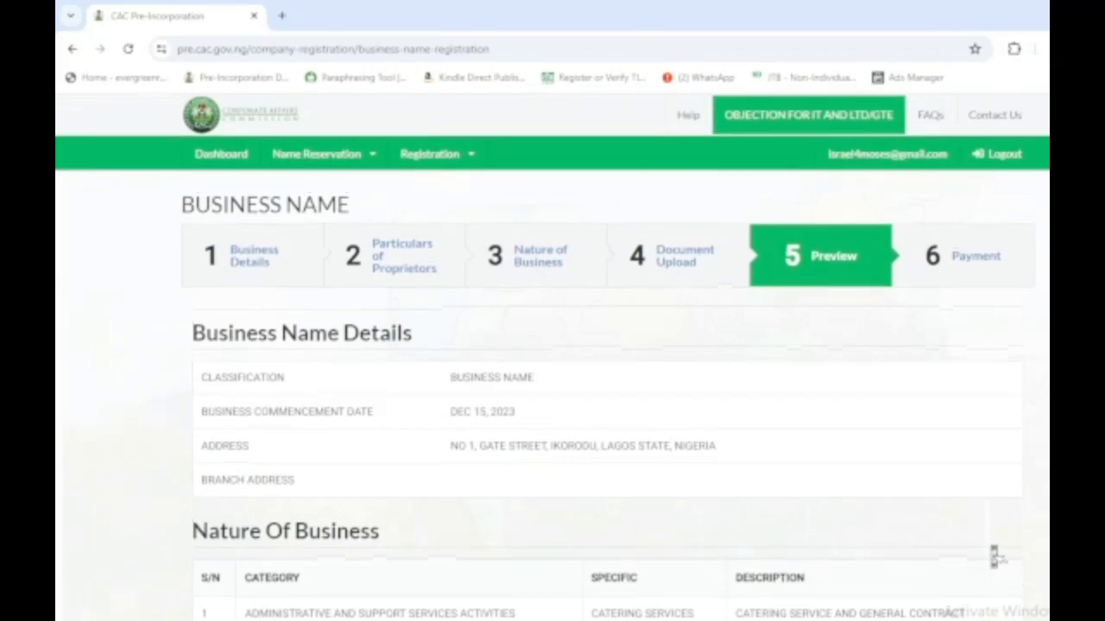
{"action": "scroll", "coordinate": [994, 557], "scroll_direction": "down", "scroll_amount": 10}
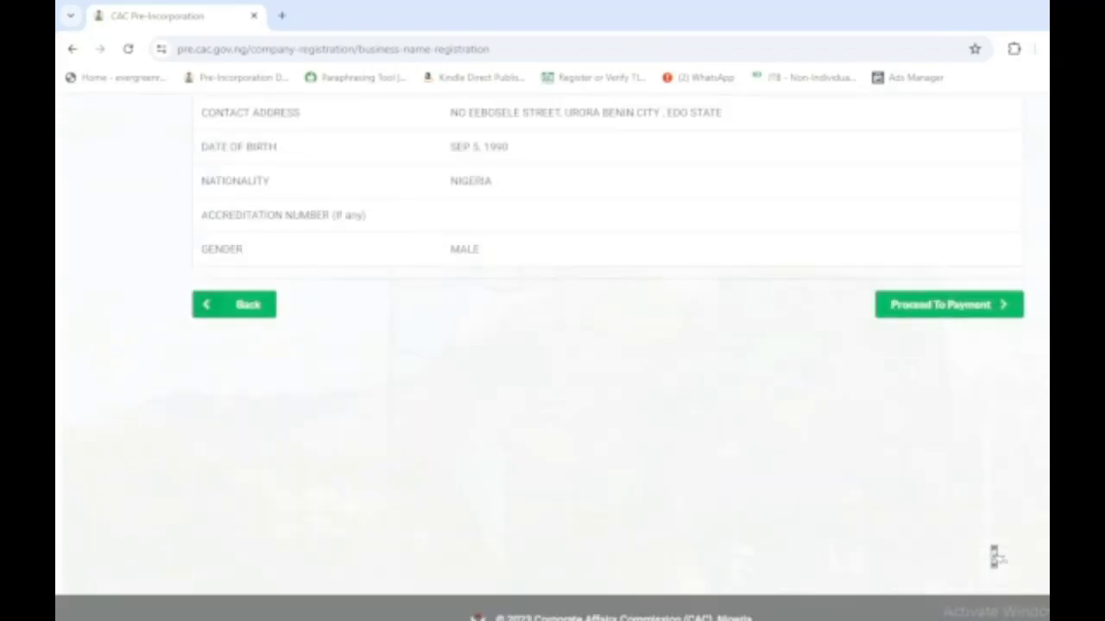
{"action": "scroll", "coordinate": [994, 557], "scroll_direction": "up", "scroll_amount": 10}
{"action": "scroll", "coordinate": [994, 557], "scroll_direction": "down", "scroll_amount": 7}
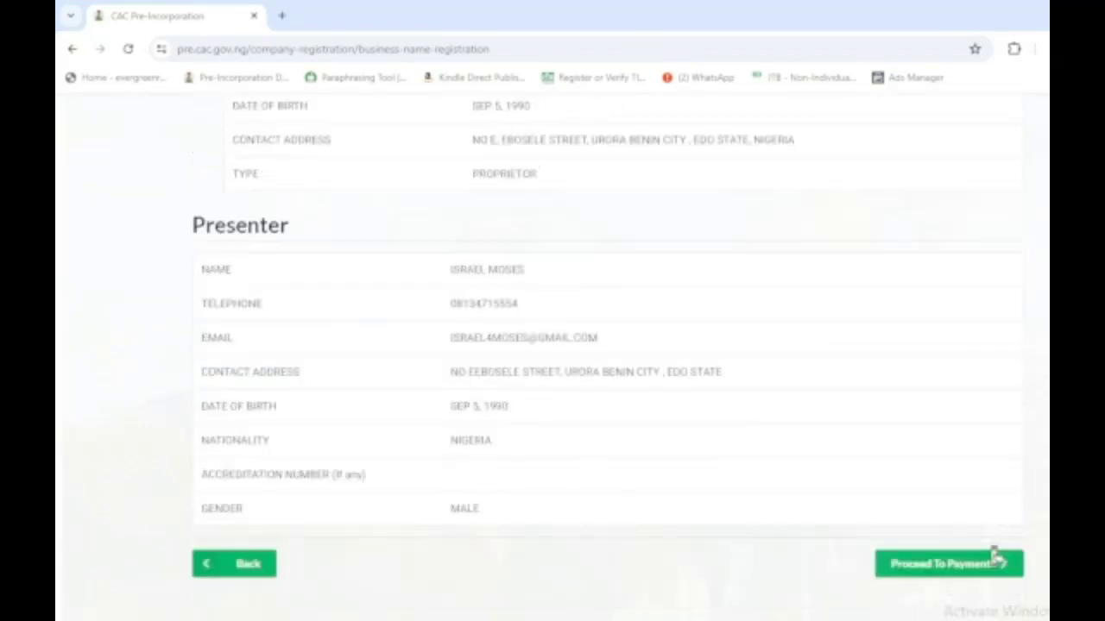
{"action": "scroll", "coordinate": [997, 559], "scroll_direction": "down", "scroll_amount": 3}
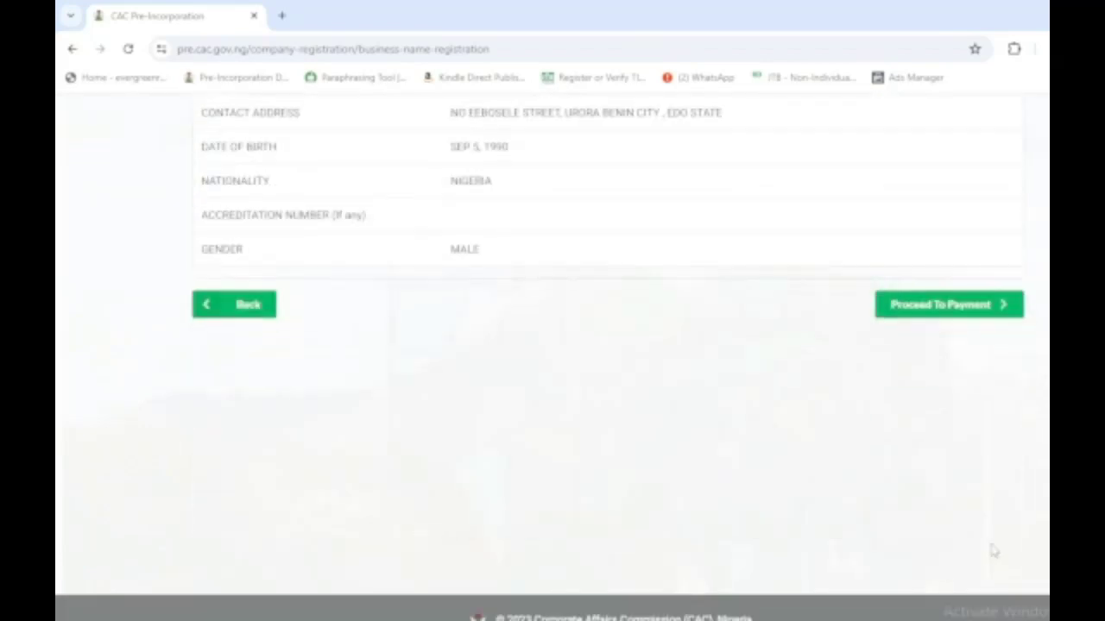
- Proceed from the preview to the Payment section and start paying the business name registration fee via Remita
{"action": "left_click", "coordinate": [930, 305]}
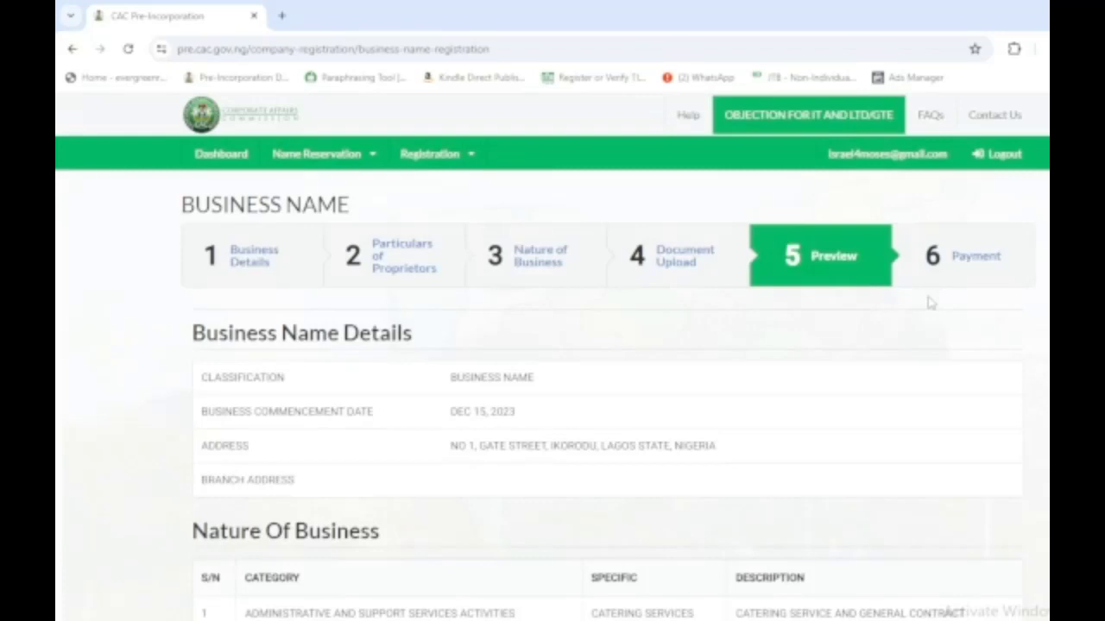
{"action": "left_click", "coordinate": [985, 261]}
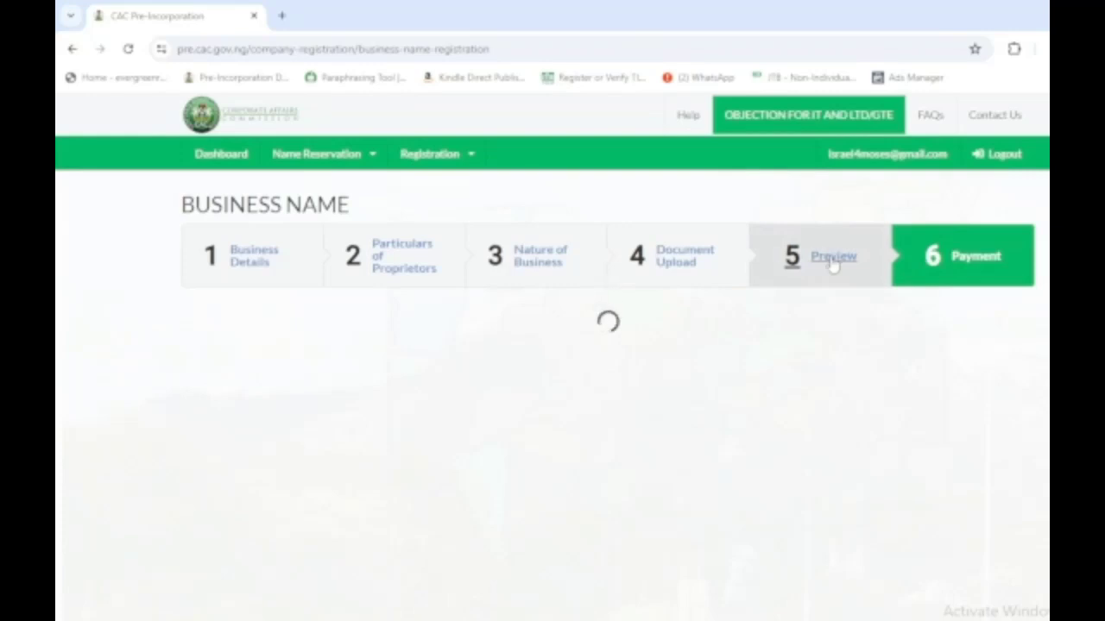
{"action": "left_click", "coordinate": [832, 261]}
{"action": "left_click", "coordinate": [957, 264]}
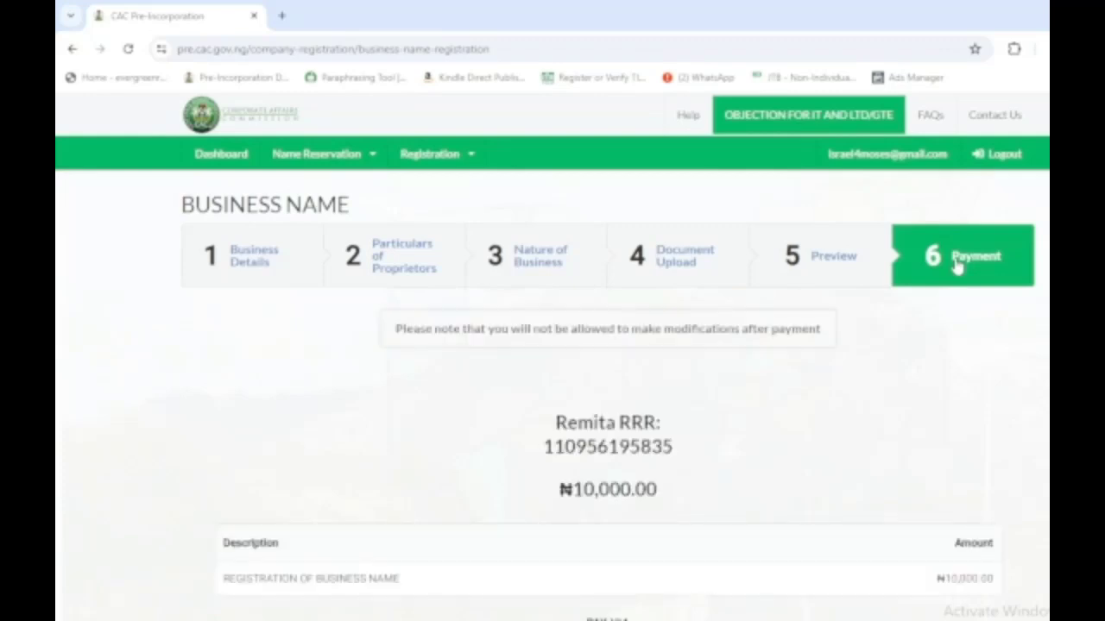
{"action": "scroll", "coordinate": [956, 266], "scroll_direction": "down", "scroll_amount": 2}
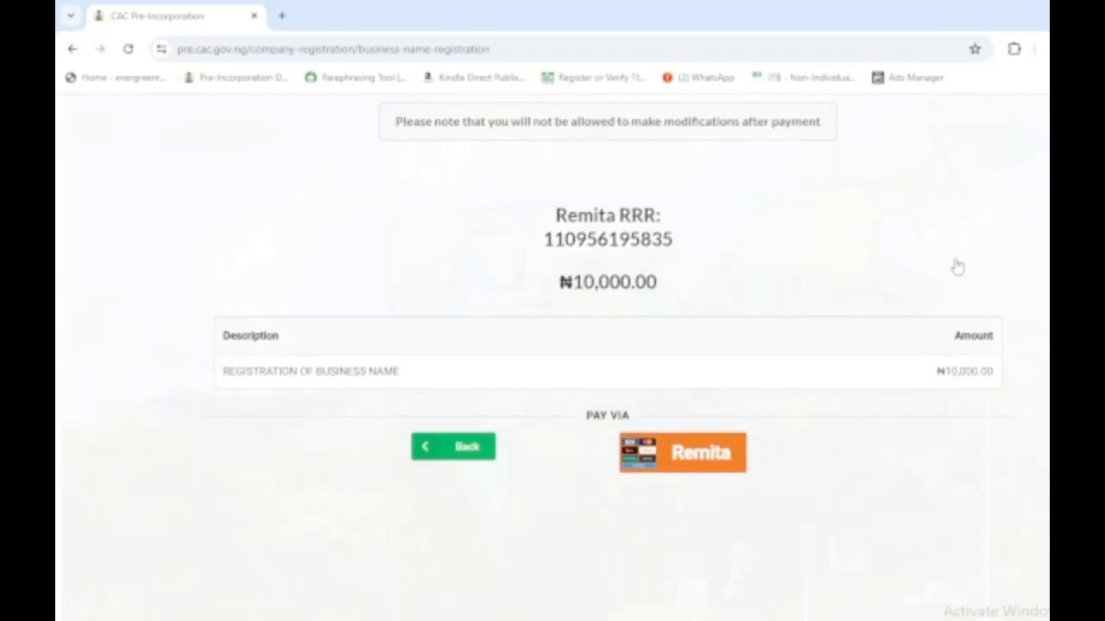
{"action": "left_click", "coordinate": [675, 470]}
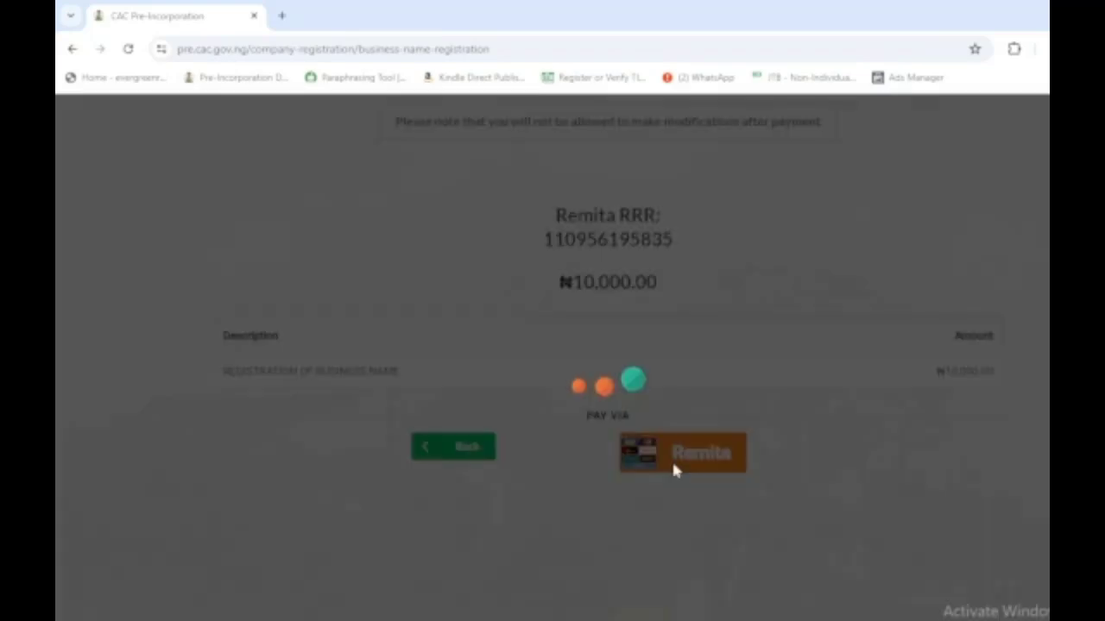